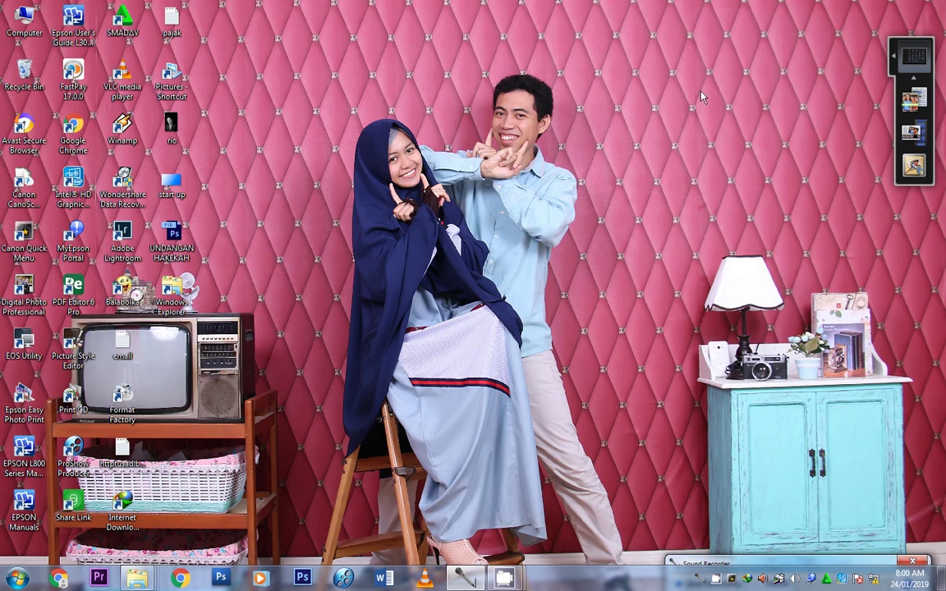
pyautogui.click(220, 579)
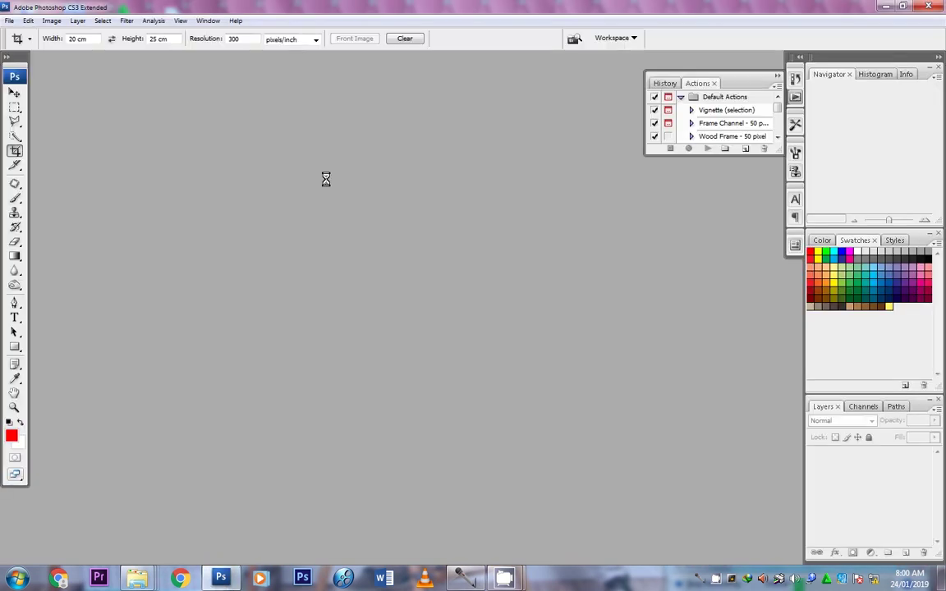
pyautogui.click(136, 579)
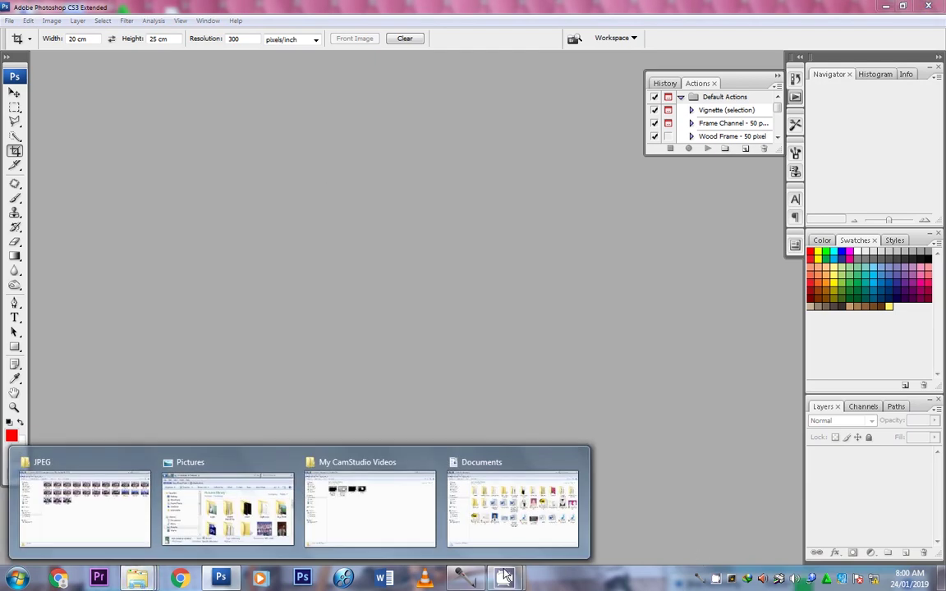
pyautogui.click(530, 509)
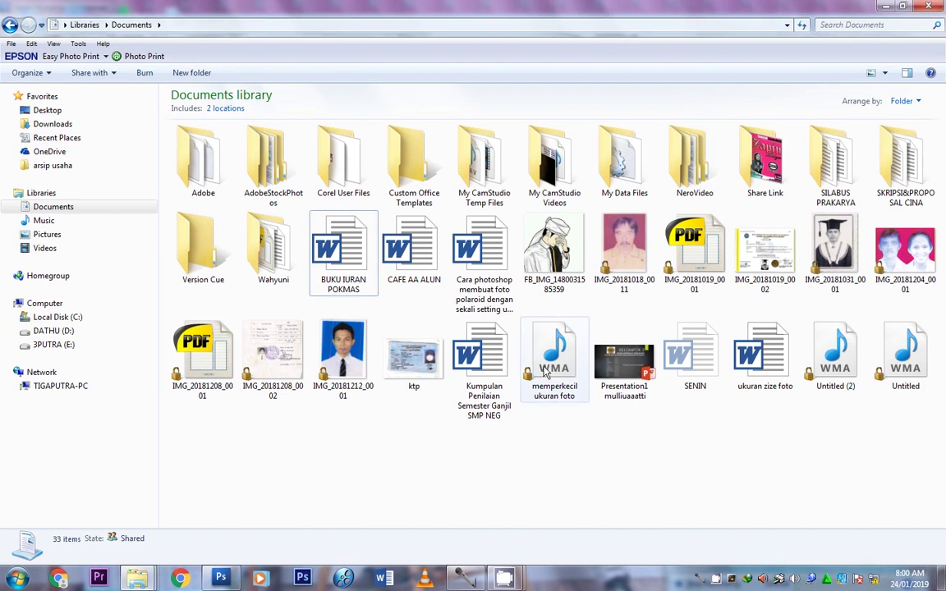
pyautogui.click(550, 281)
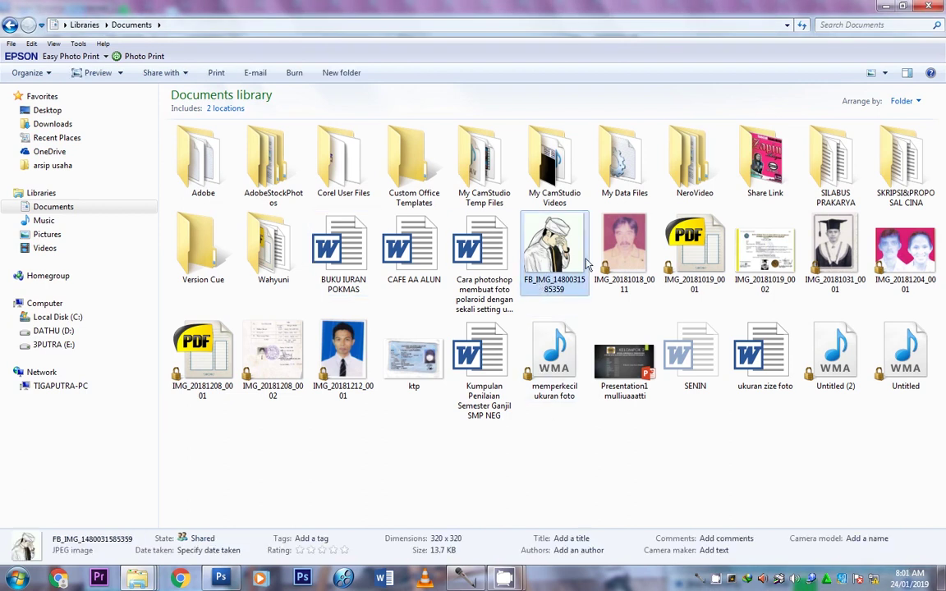
pyautogui.moveTo(550, 282)
pyautogui.mouseDown()
pyautogui.moveTo(333, 414)
pyautogui.moveTo(220, 578)
pyautogui.mouseUp()
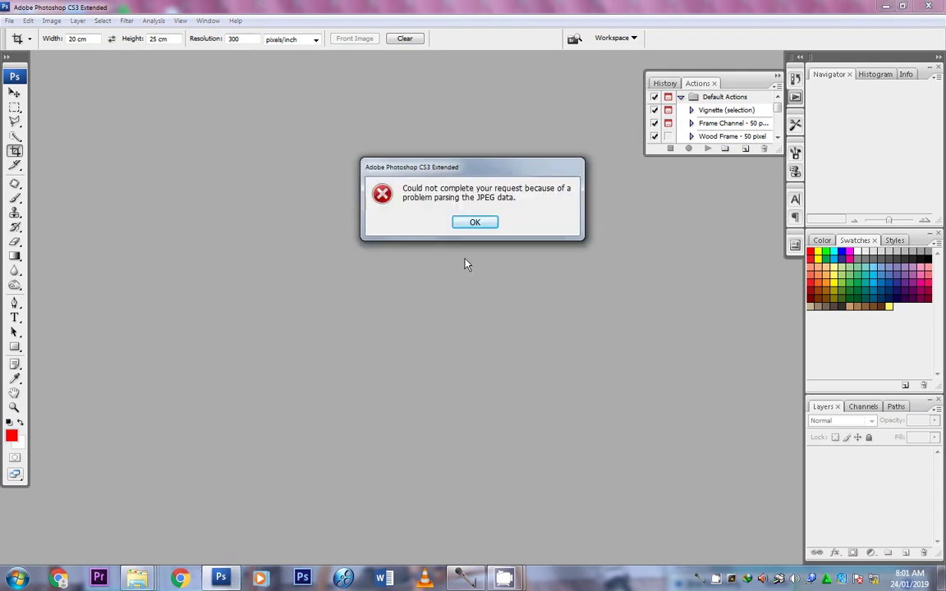
pyautogui.click(473, 225)
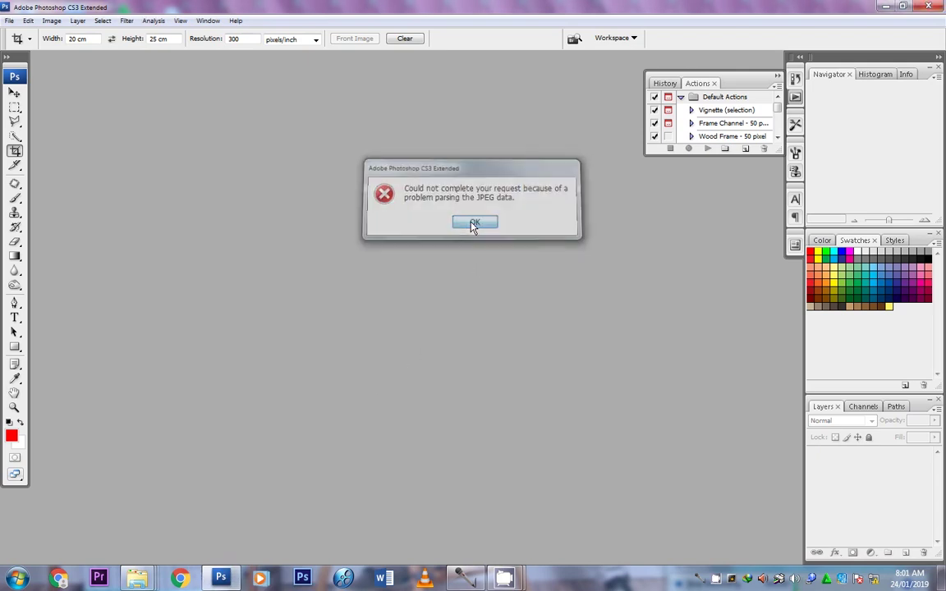
# Step: Minimize Photoshop and open the FB_IMG illustration in Paint with Open with
pyautogui.click(888, 9)
pyautogui.rightClick(544, 243)
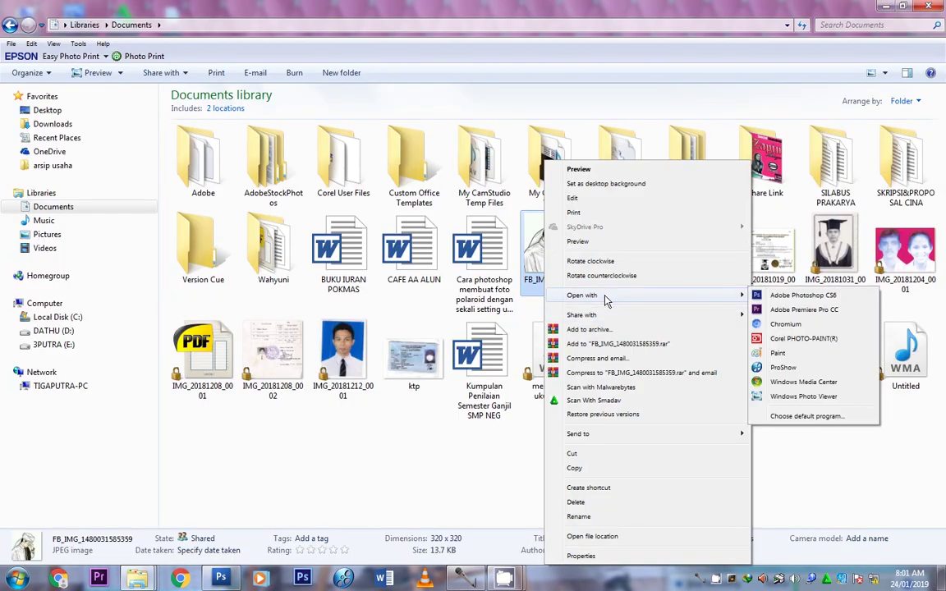
pyautogui.moveTo(581, 295)
pyautogui.click(776, 353)
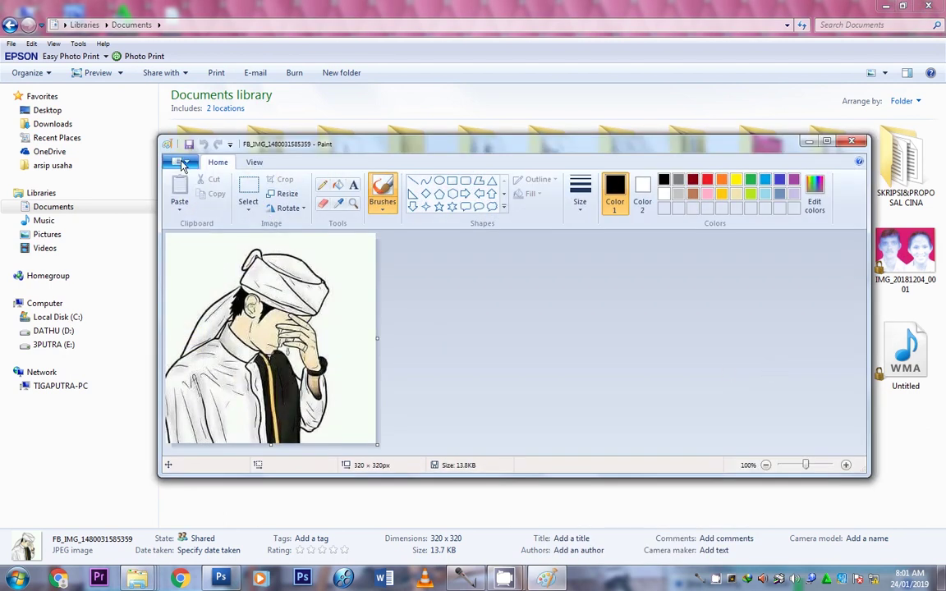
# Step: Save the illustration as a JPEG picture named 'contoh' in Documents, then close Paint
pyautogui.click(182, 162)
pyautogui.moveTo(204, 271)
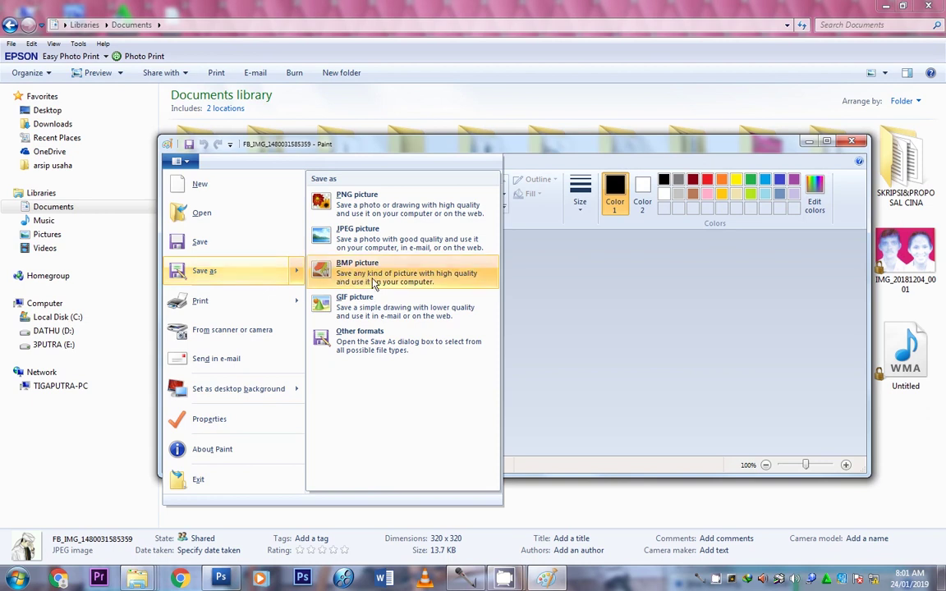
pyautogui.click(378, 251)
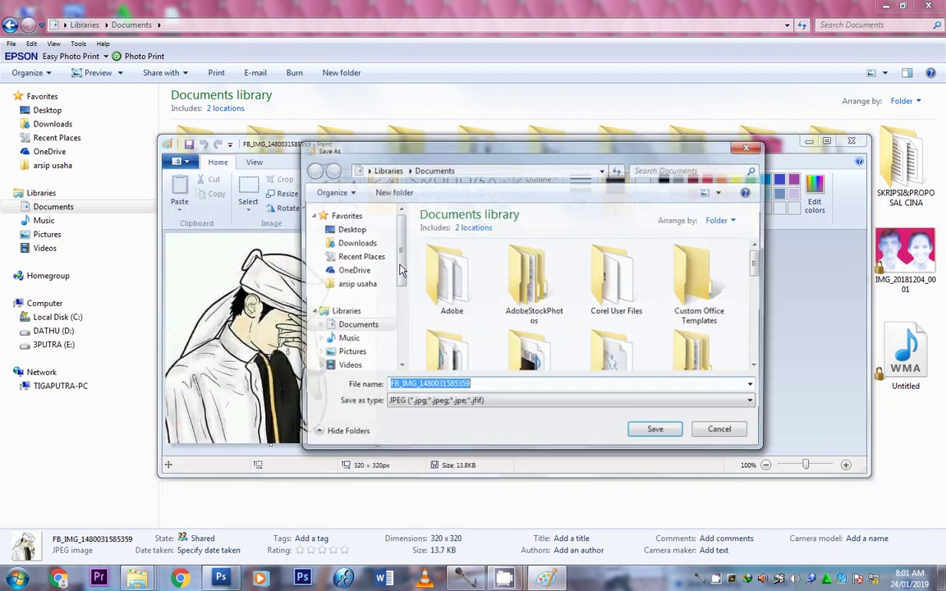
pyautogui.moveTo(758, 261); pyautogui.dragTo(758, 326)
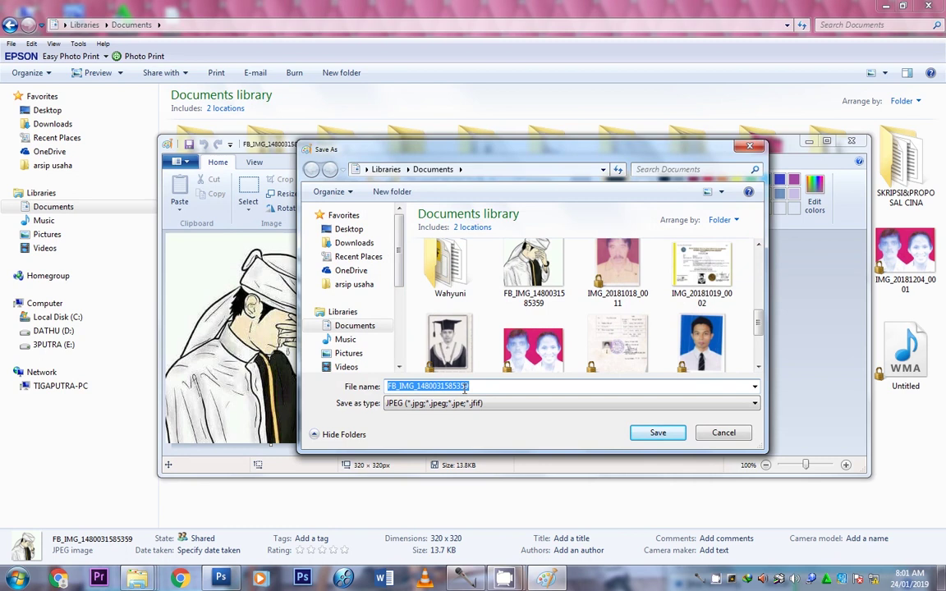
pyautogui.write('cont')
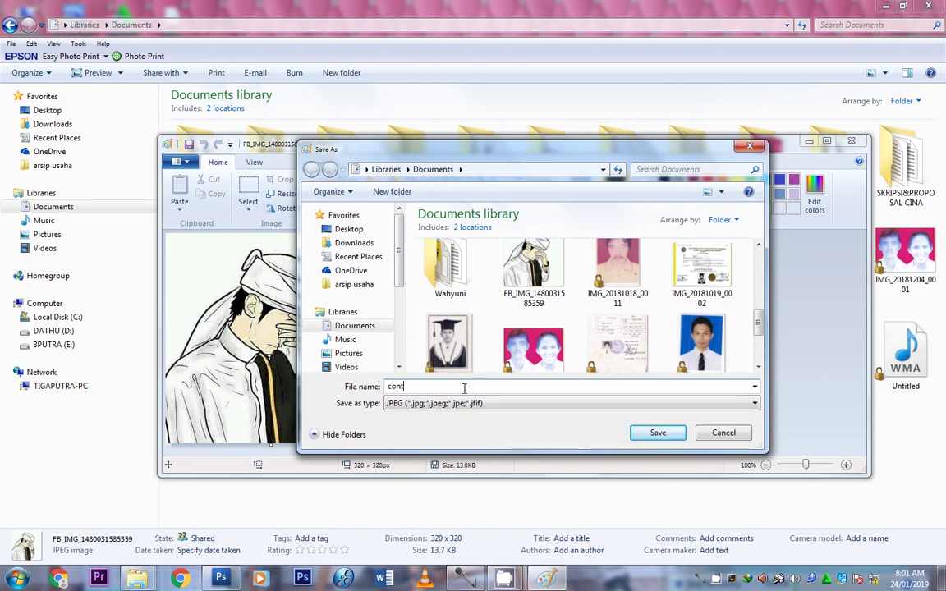
pyautogui.write('oh')
pyautogui.press('Return')
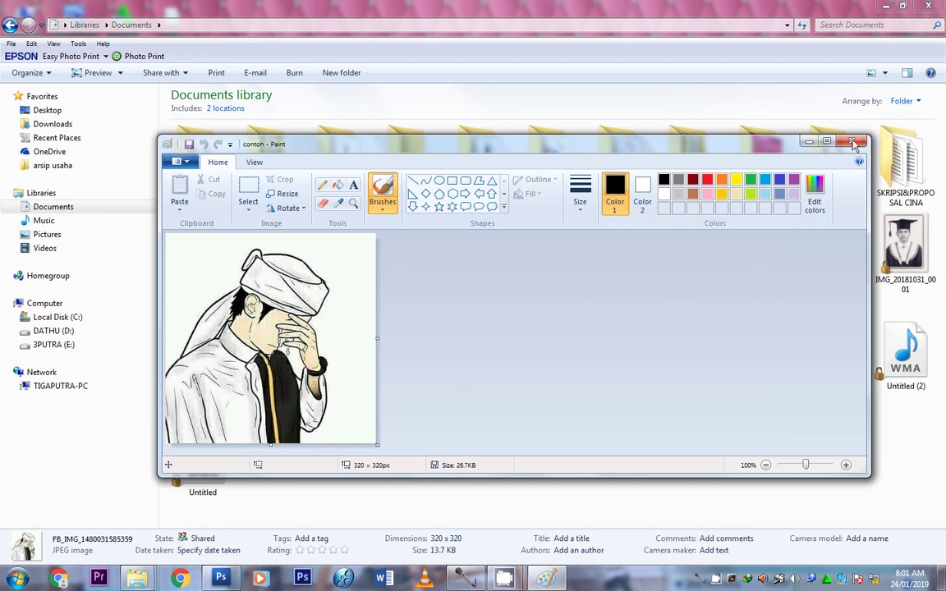
pyautogui.hotkey('alt', 'F4')
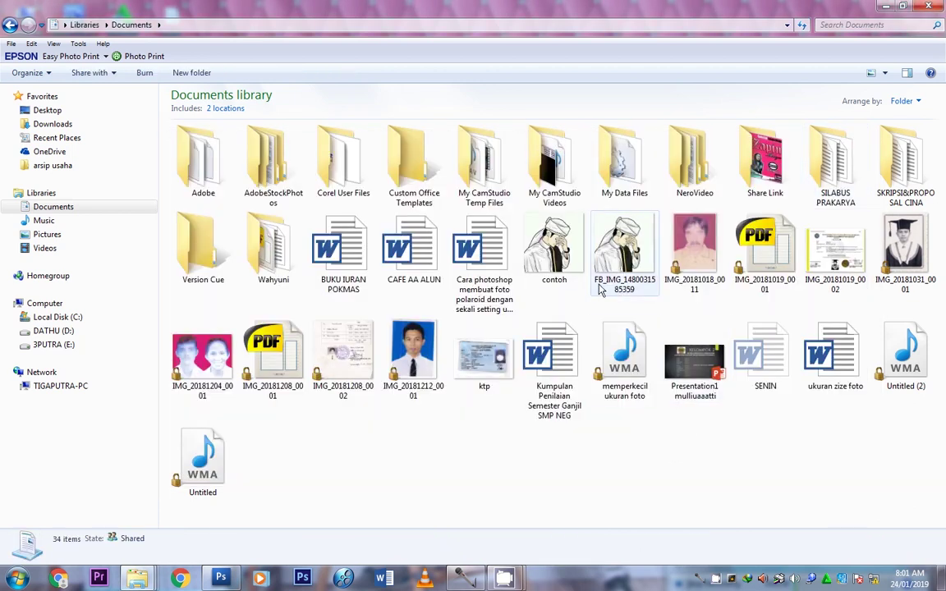
# Step: Drag contoh.jpg from Documents into the Photoshop workspace, where it opens without error
pyautogui.click(539, 256)
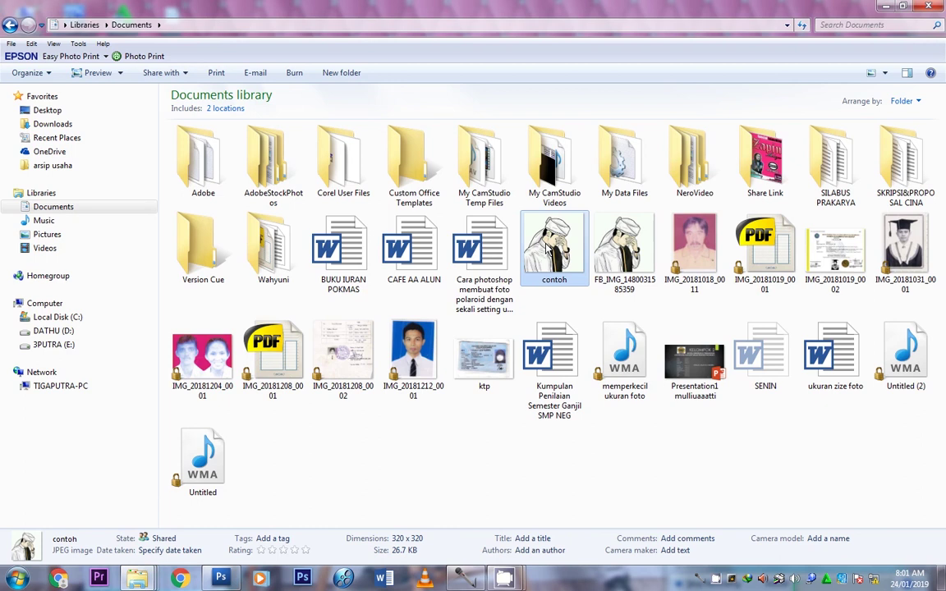
pyautogui.moveTo(548, 250); pyautogui.dragTo(249, 525)
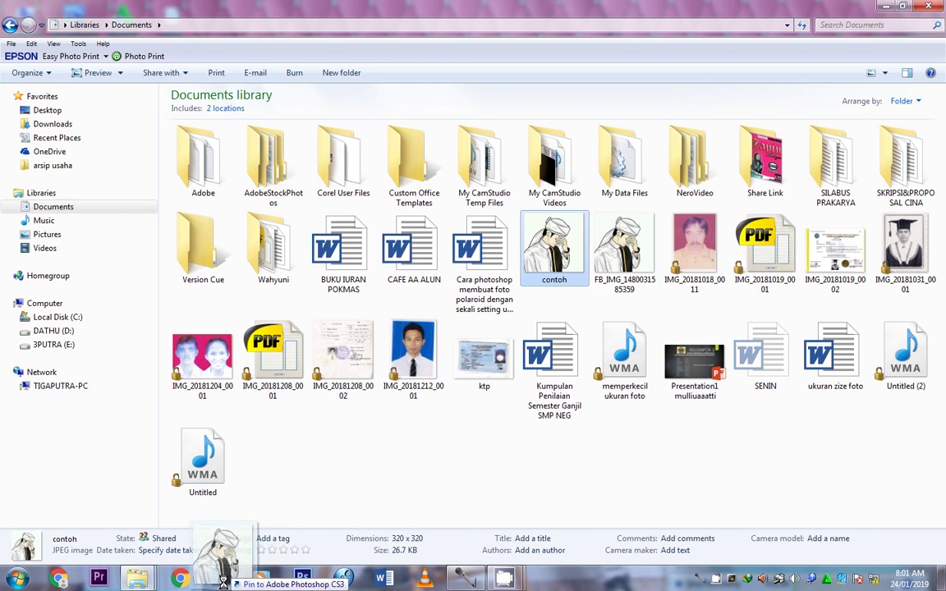
pyautogui.moveTo(248, 525)
pyautogui.mouseDown()
pyautogui.moveTo(223, 579)
pyautogui.moveTo(320, 276)
pyautogui.mouseUp()
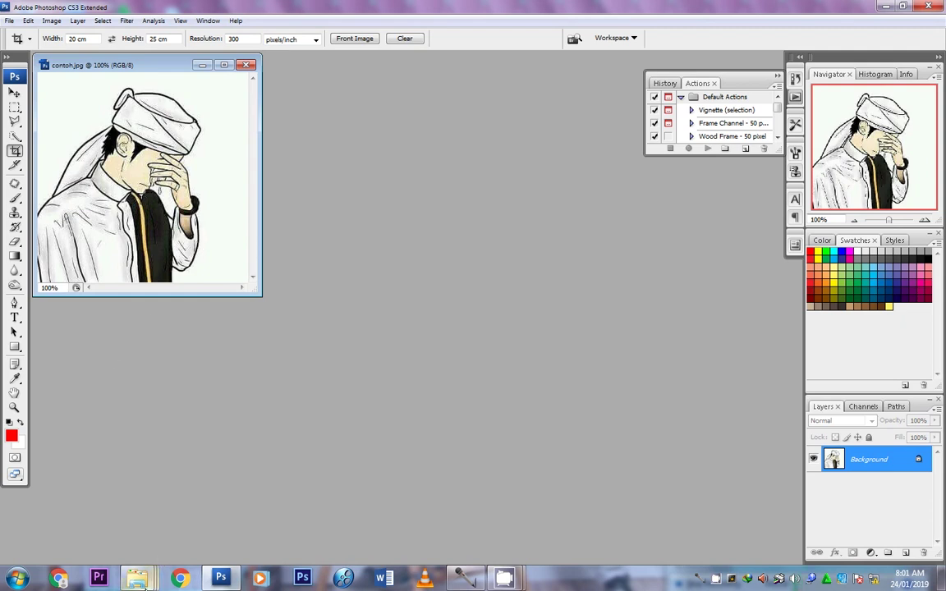
pyautogui.click(136, 579)
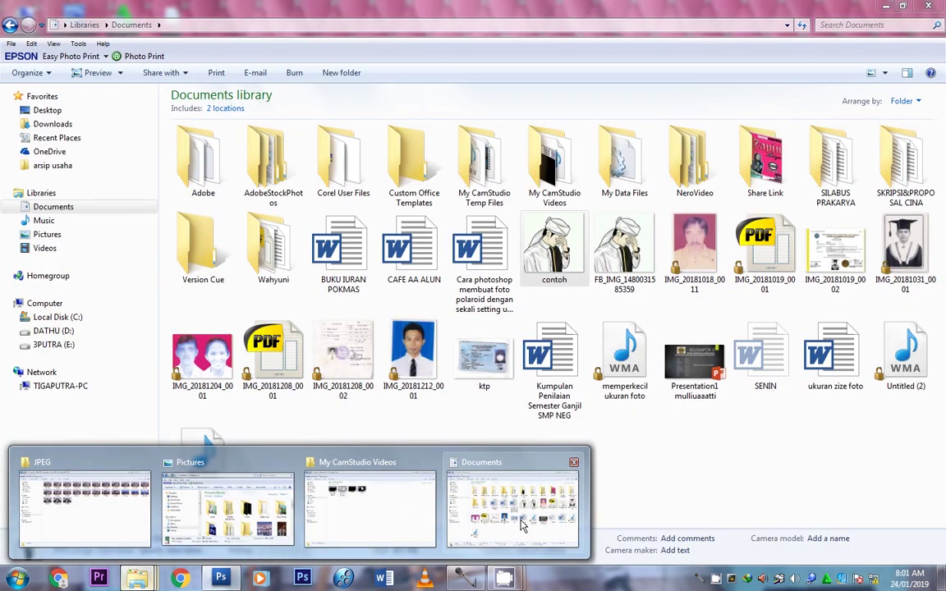
pyautogui.click(517, 509)
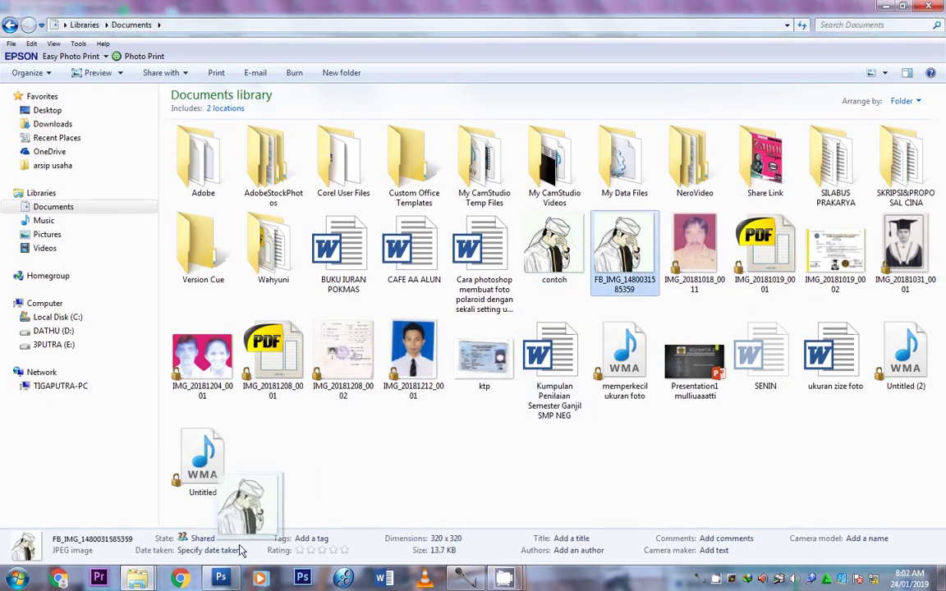
pyautogui.moveTo(580, 297); pyautogui.dragTo(497, 364)
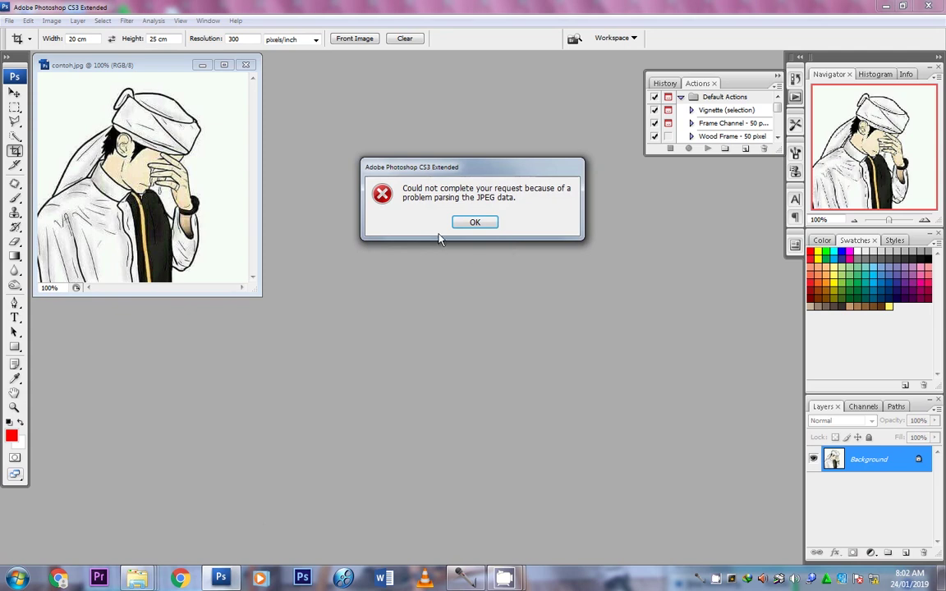
pyautogui.click(463, 227)
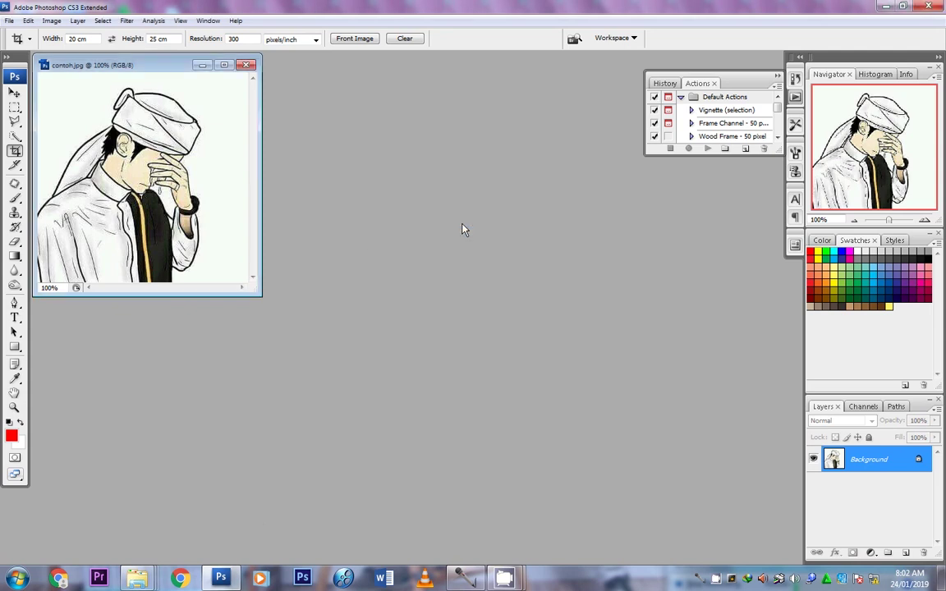